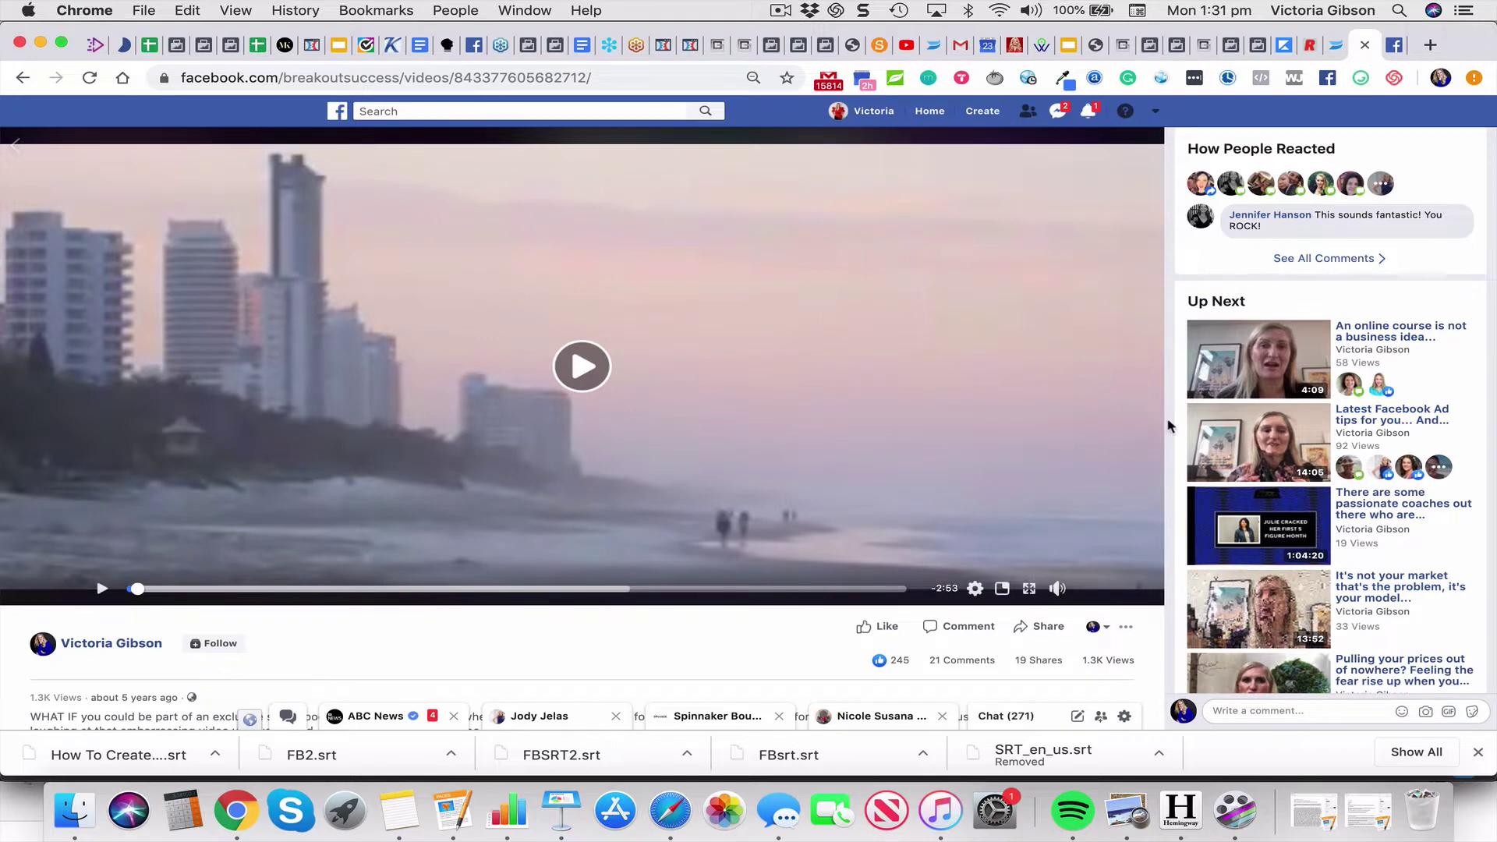
- Auto-generate English captions for the beach video via Edit Video, then switch to the Rev order page
click(1126, 628)
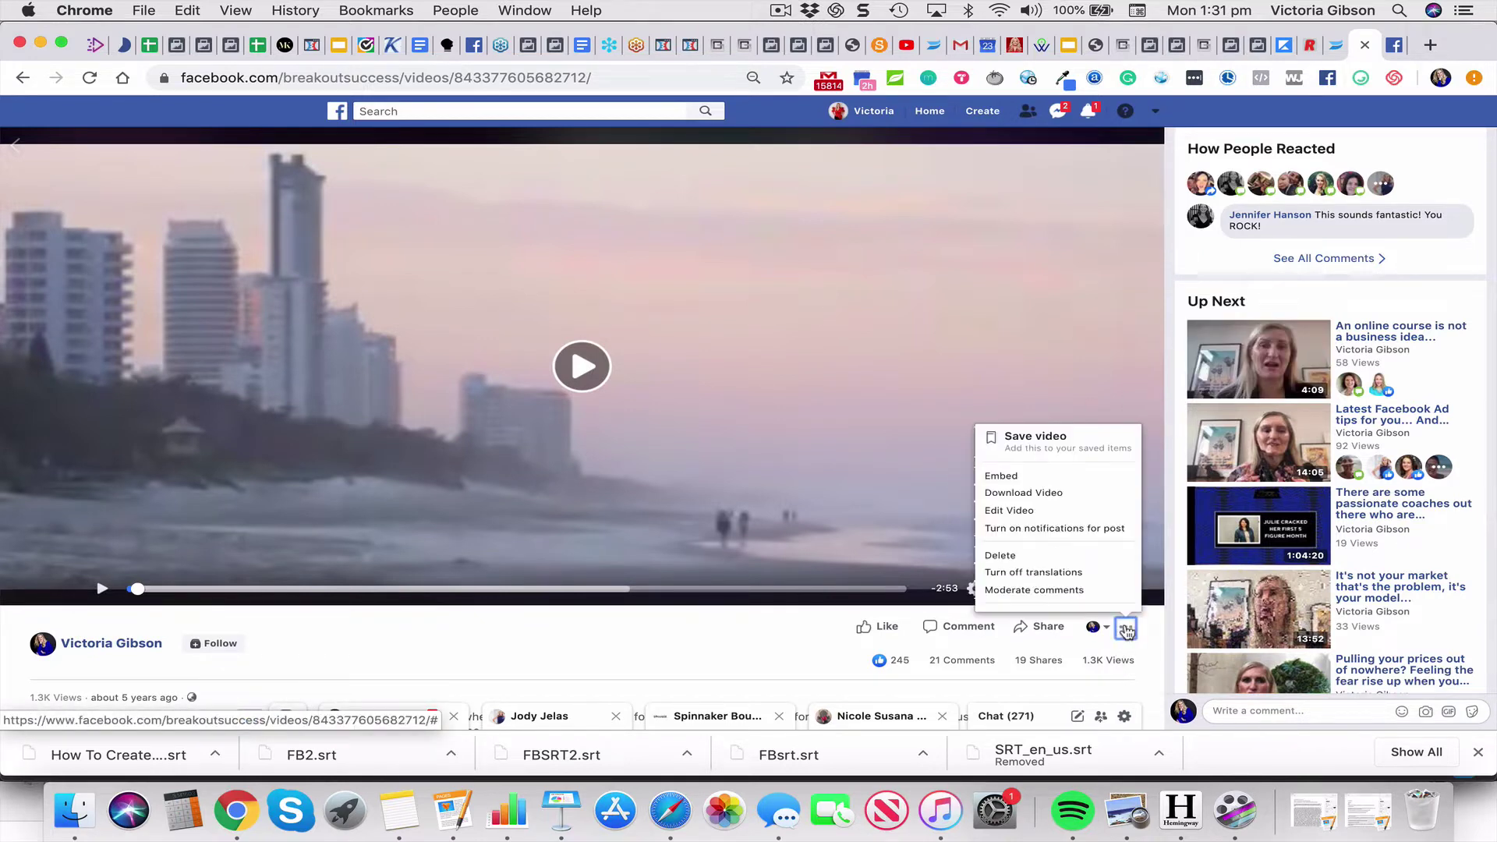
click(1052, 516)
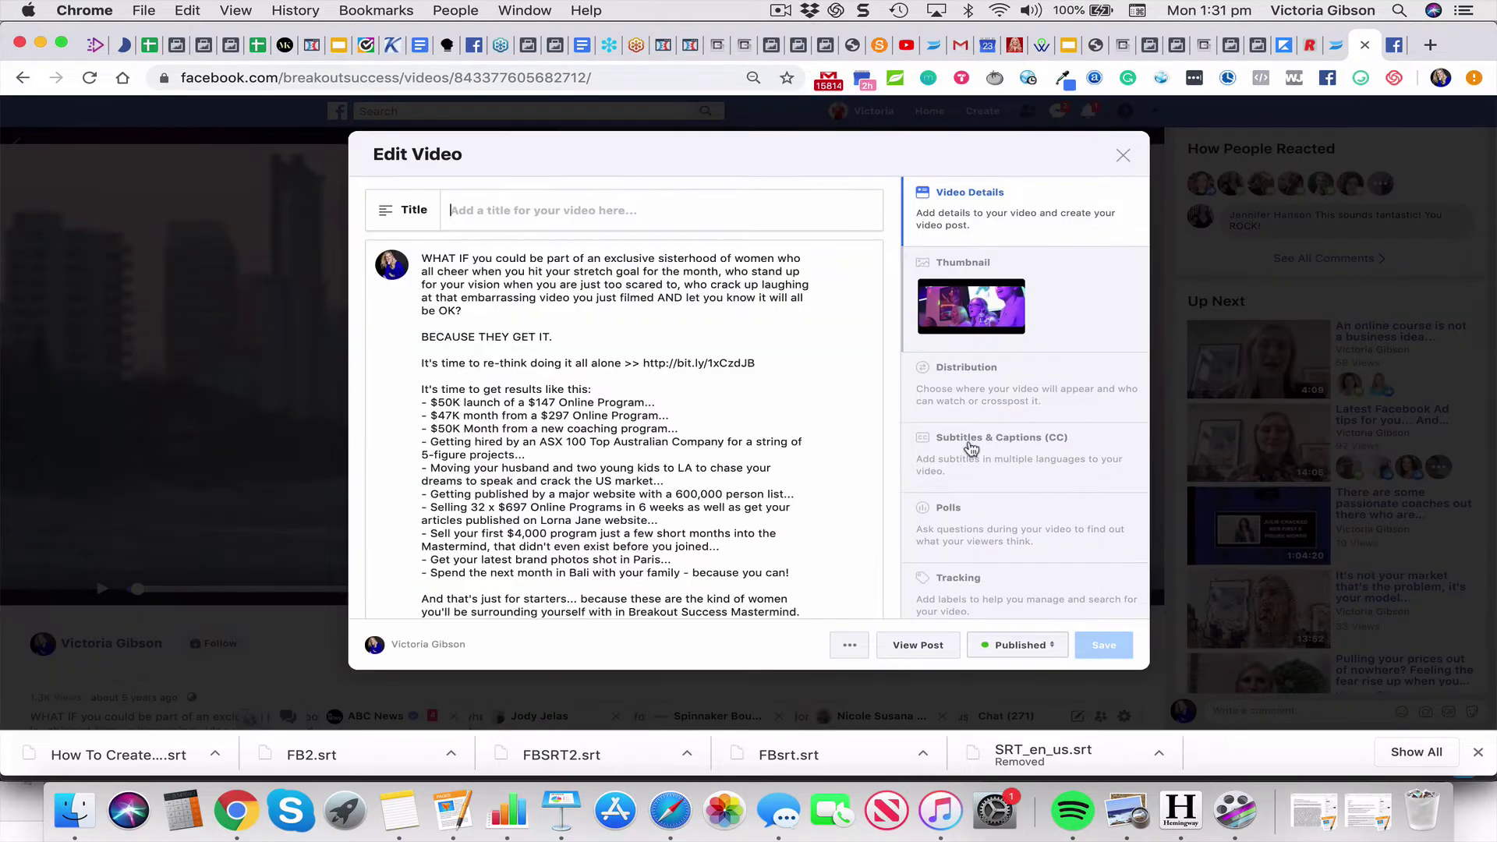
click(971, 450)
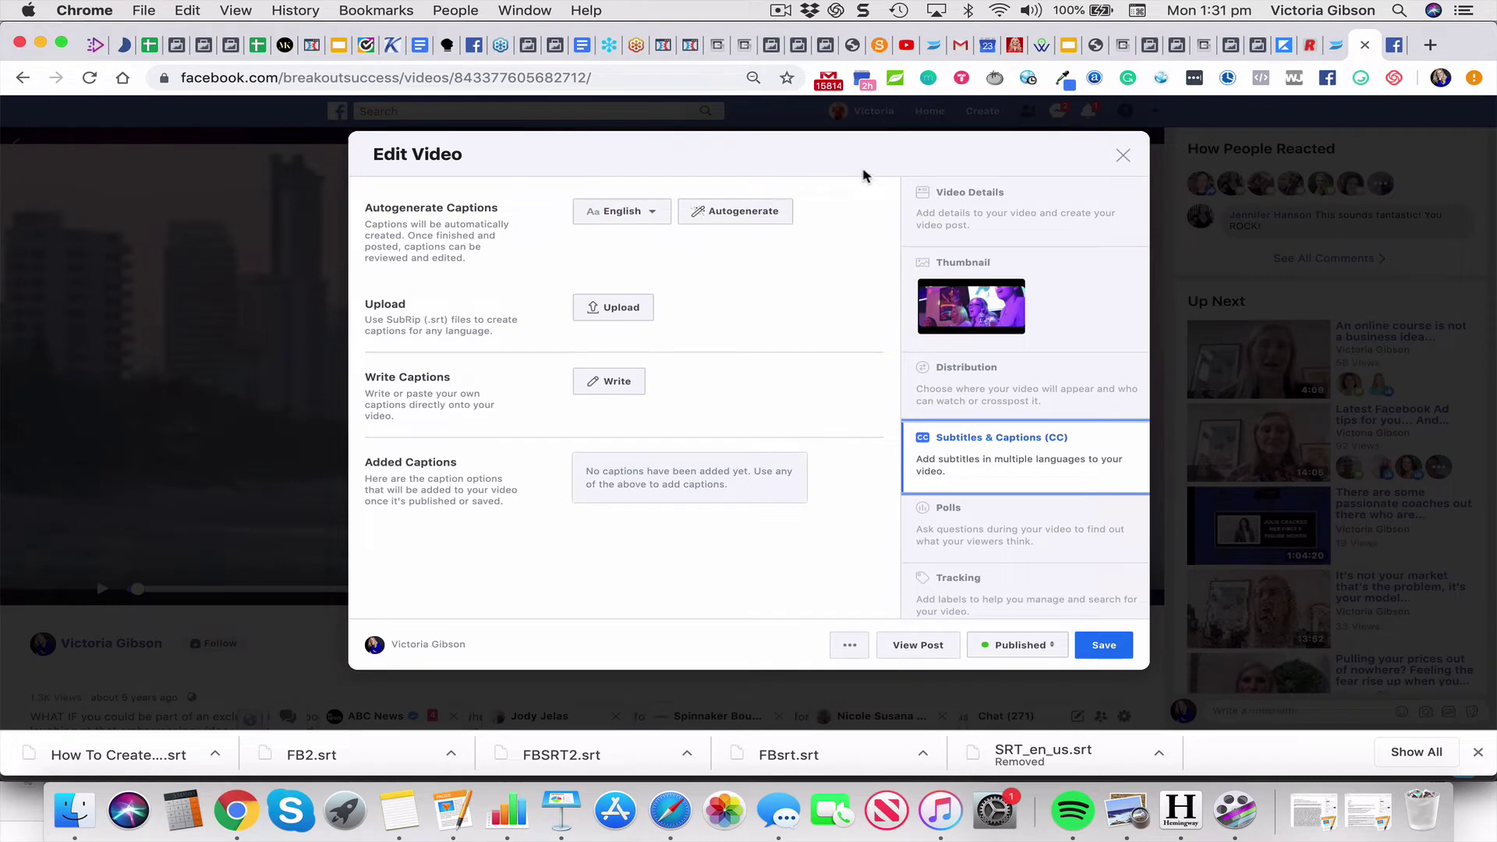
click(776, 218)
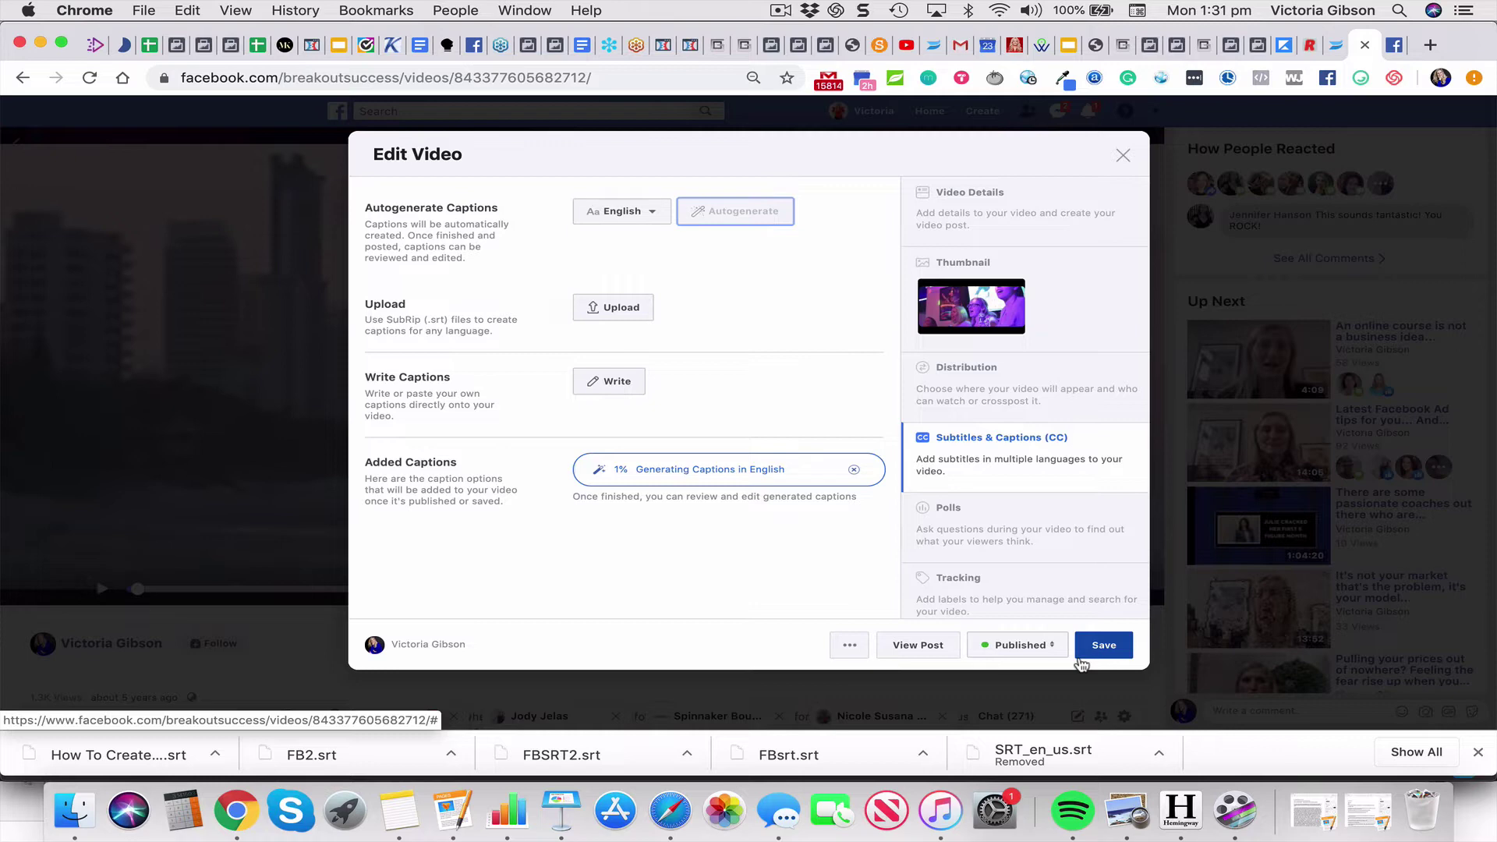
click(1307, 47)
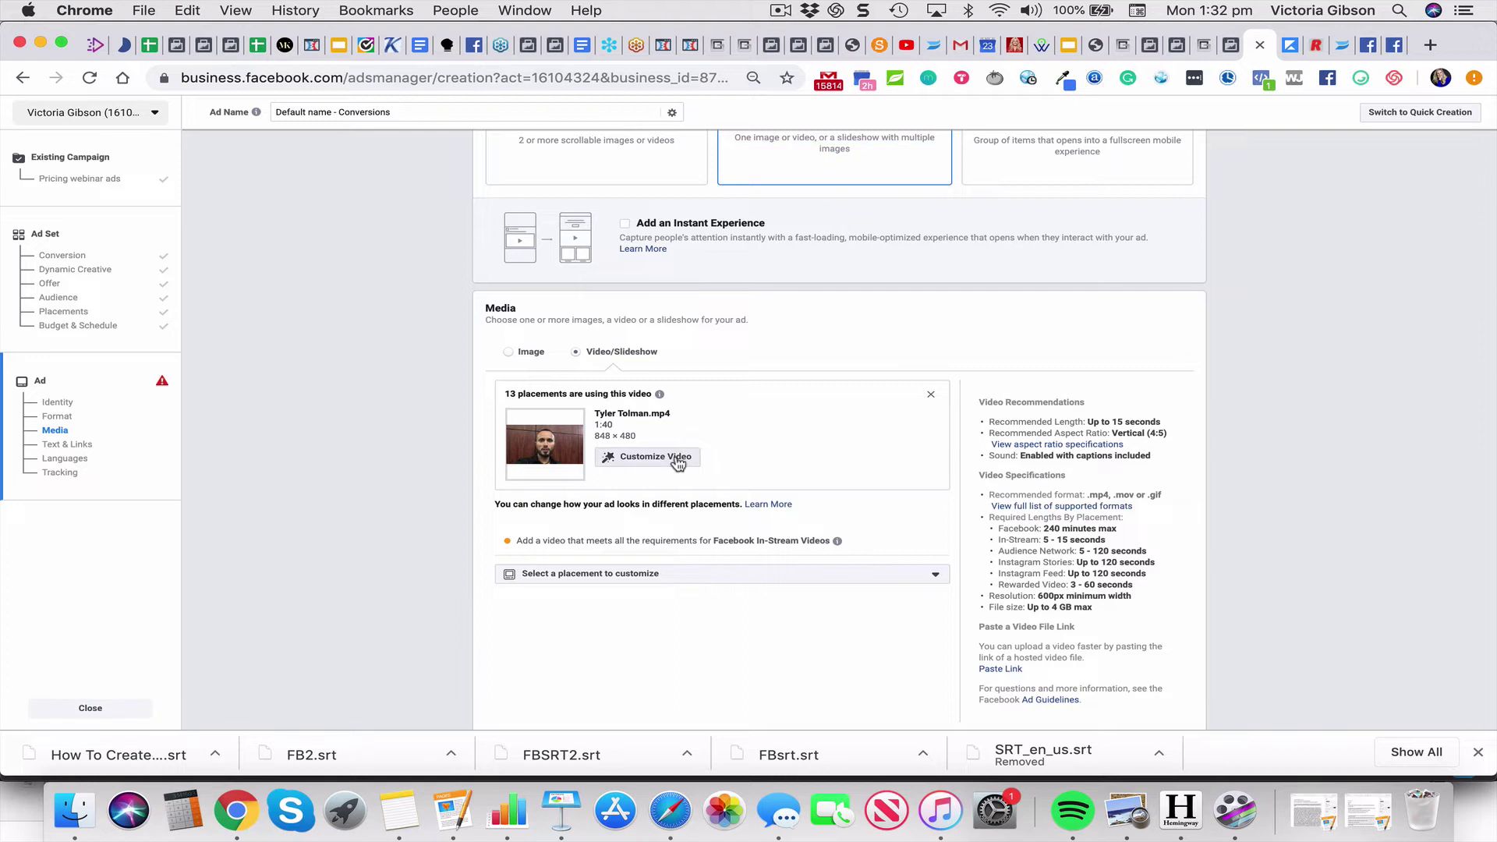
- Upload the newest boutique live event SRT as the ad video's English (US) captions
click(677, 458)
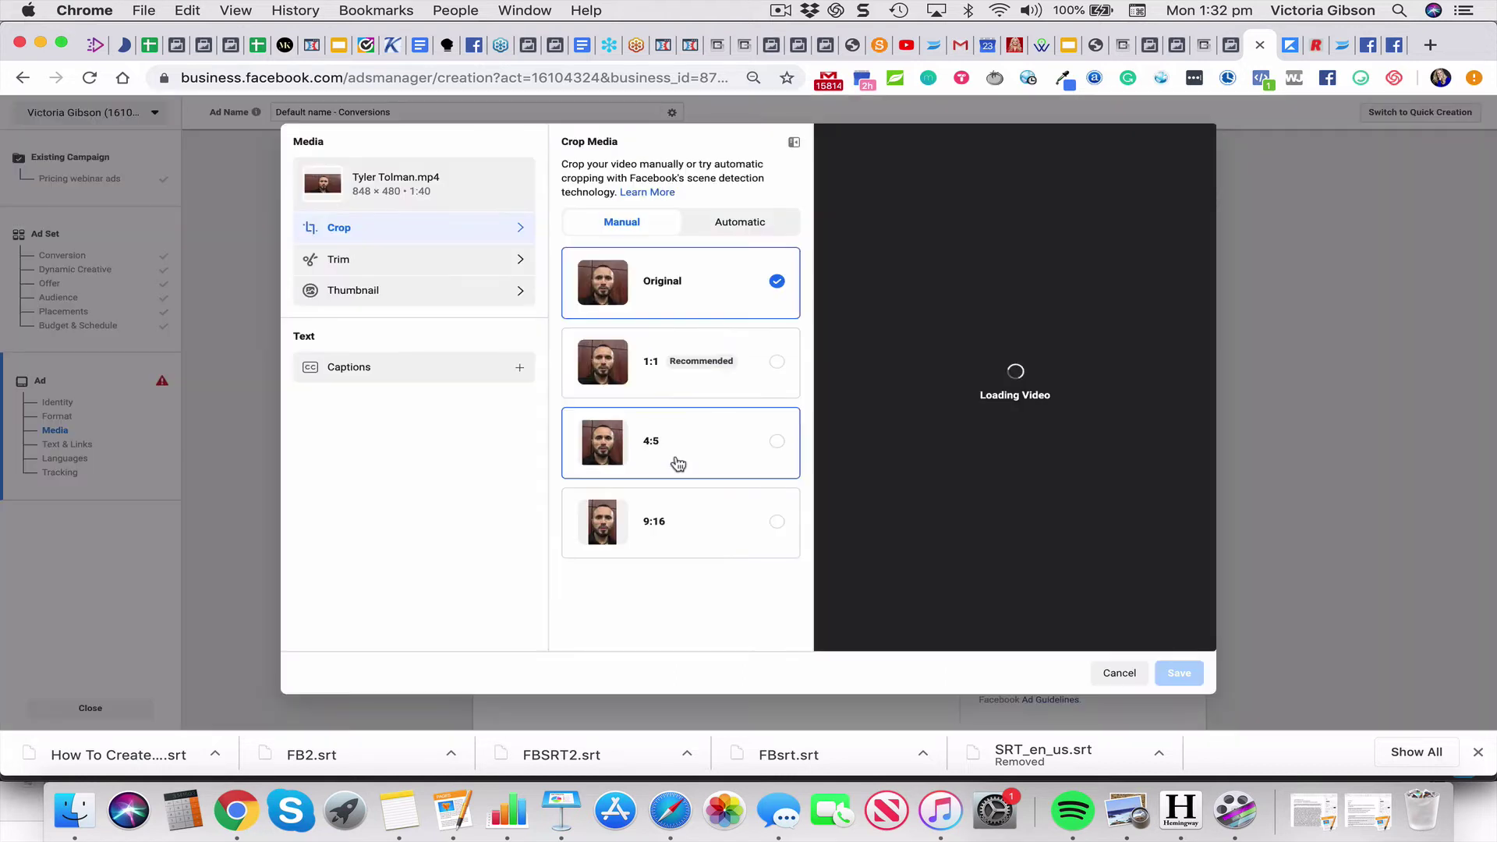
click(413, 373)
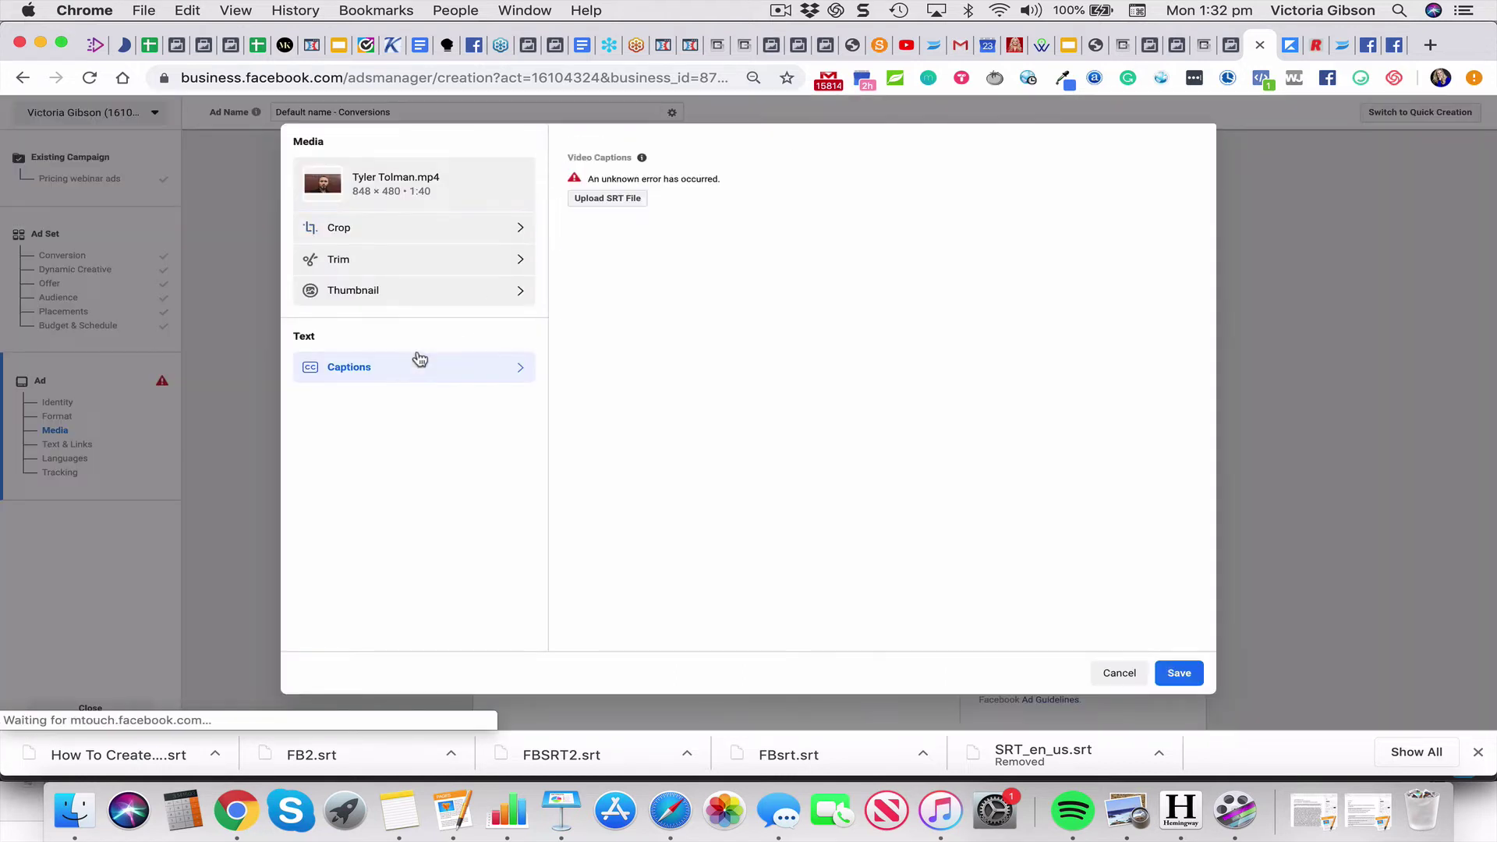
click(606, 199)
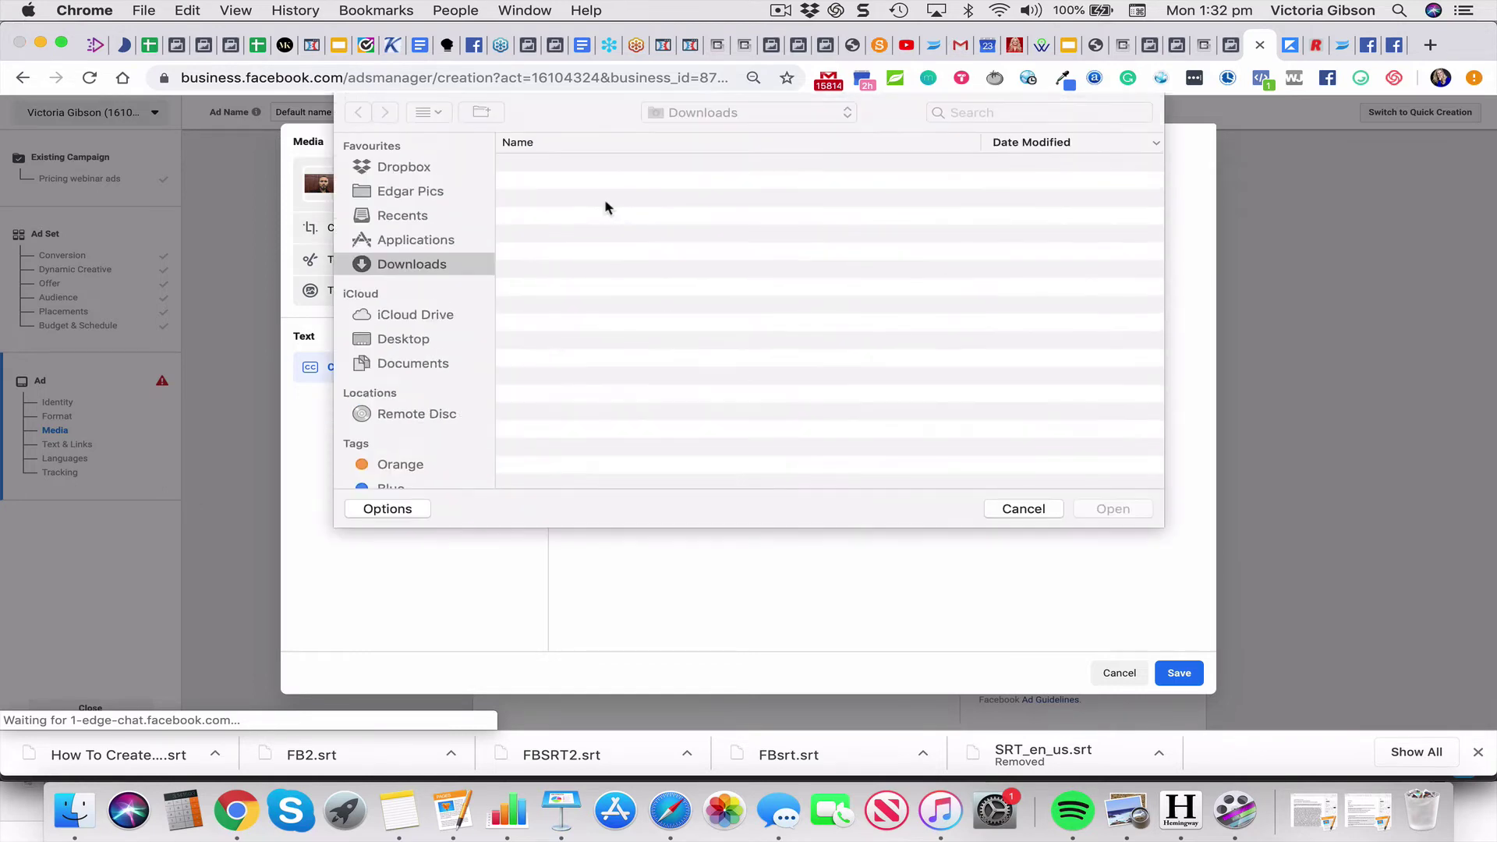
click(623, 167)
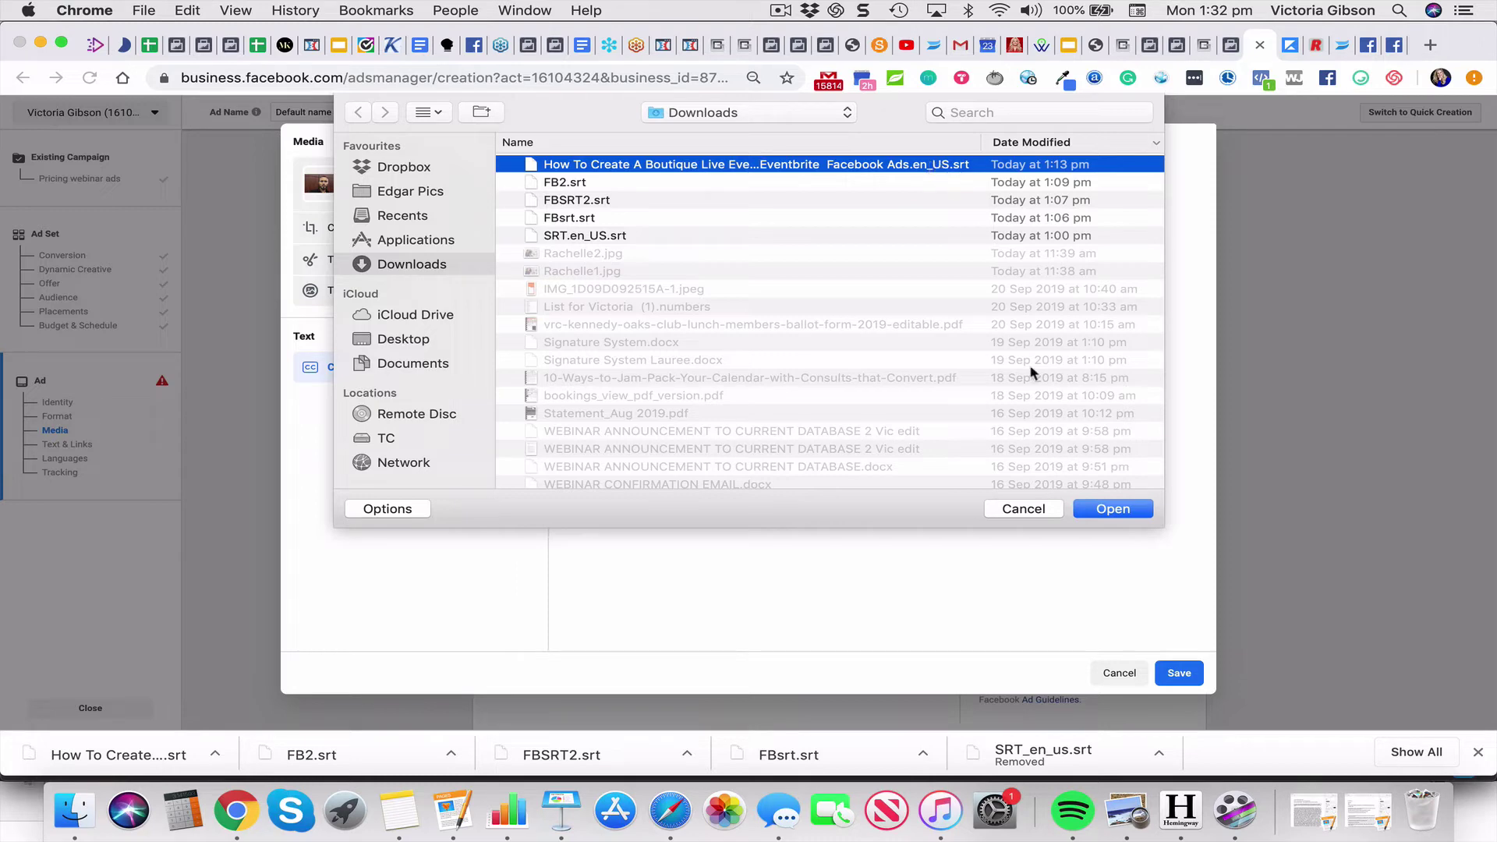
click(1100, 513)
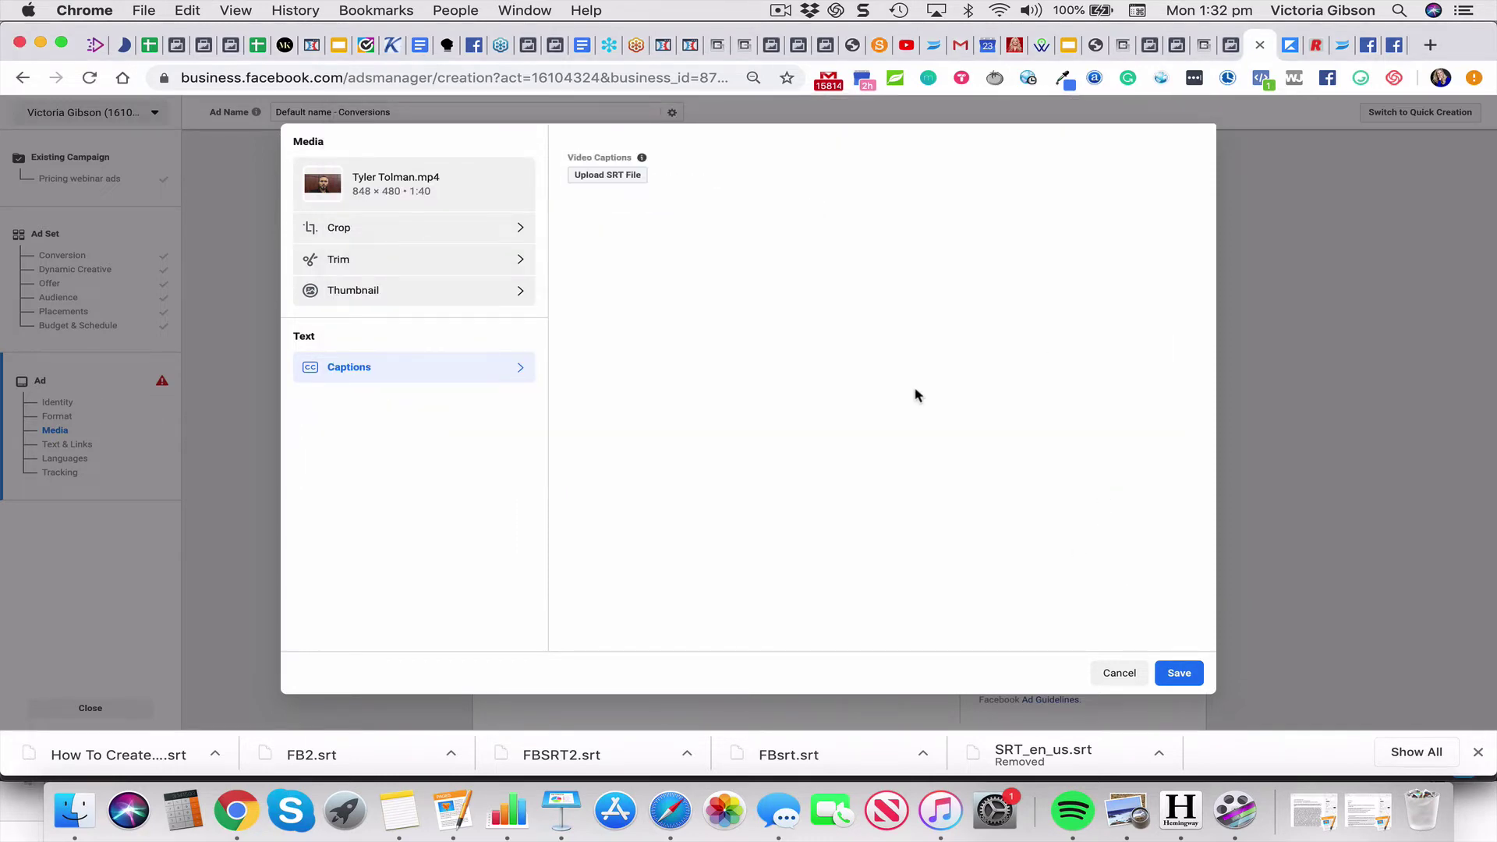
click(1179, 673)
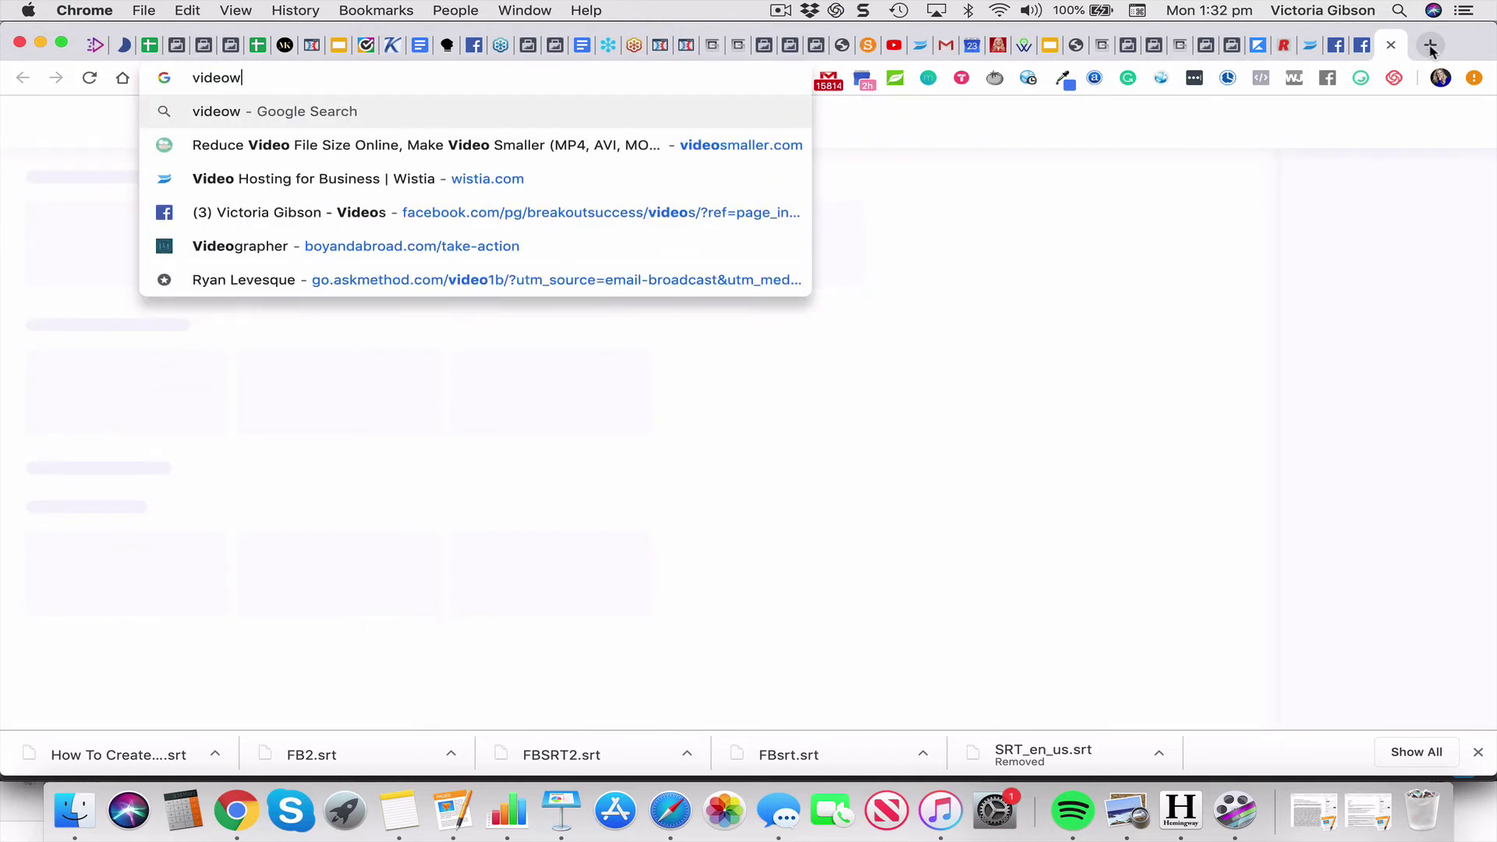
text(rarappr)
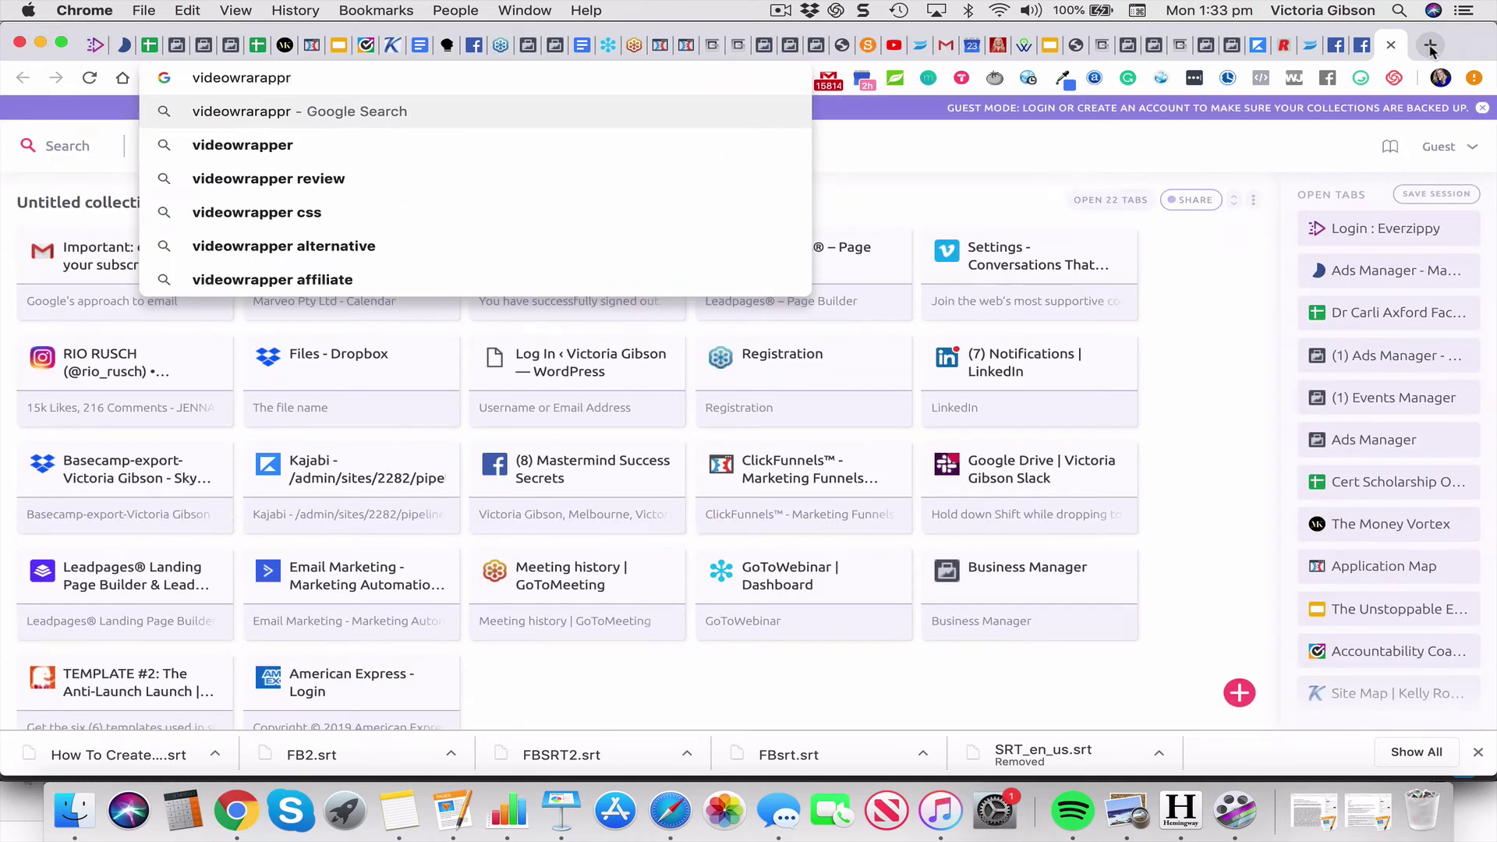
- Correct the query and search Google for 'videowrappr oto'
key(BackSpace)
key(BackSpace)
key(BackSpace)
key(BackSpace)
key(BackSpace)
key(BackSpace)
text(appr)
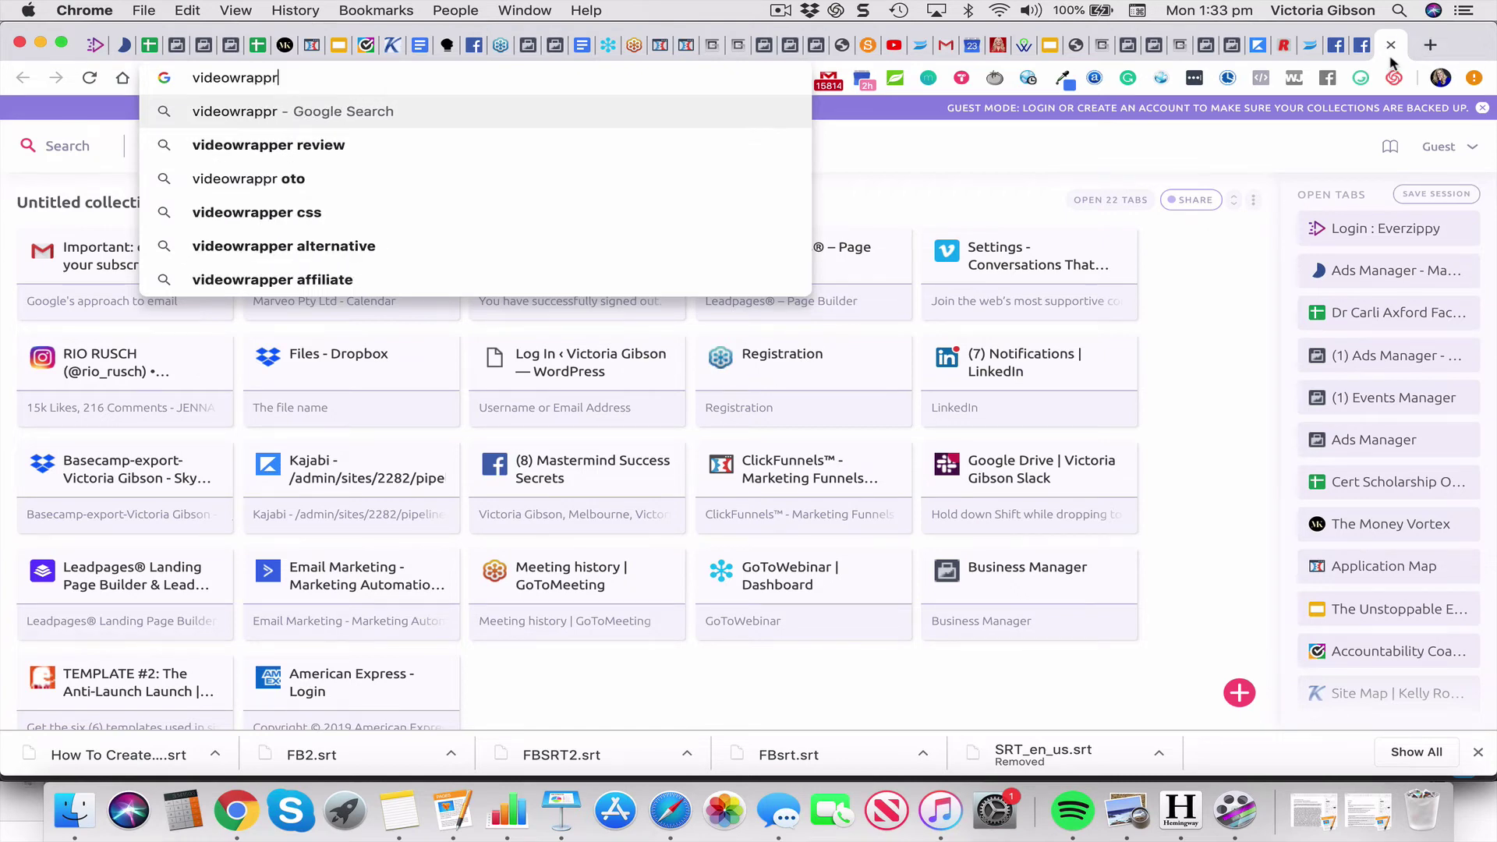
click(402, 181)
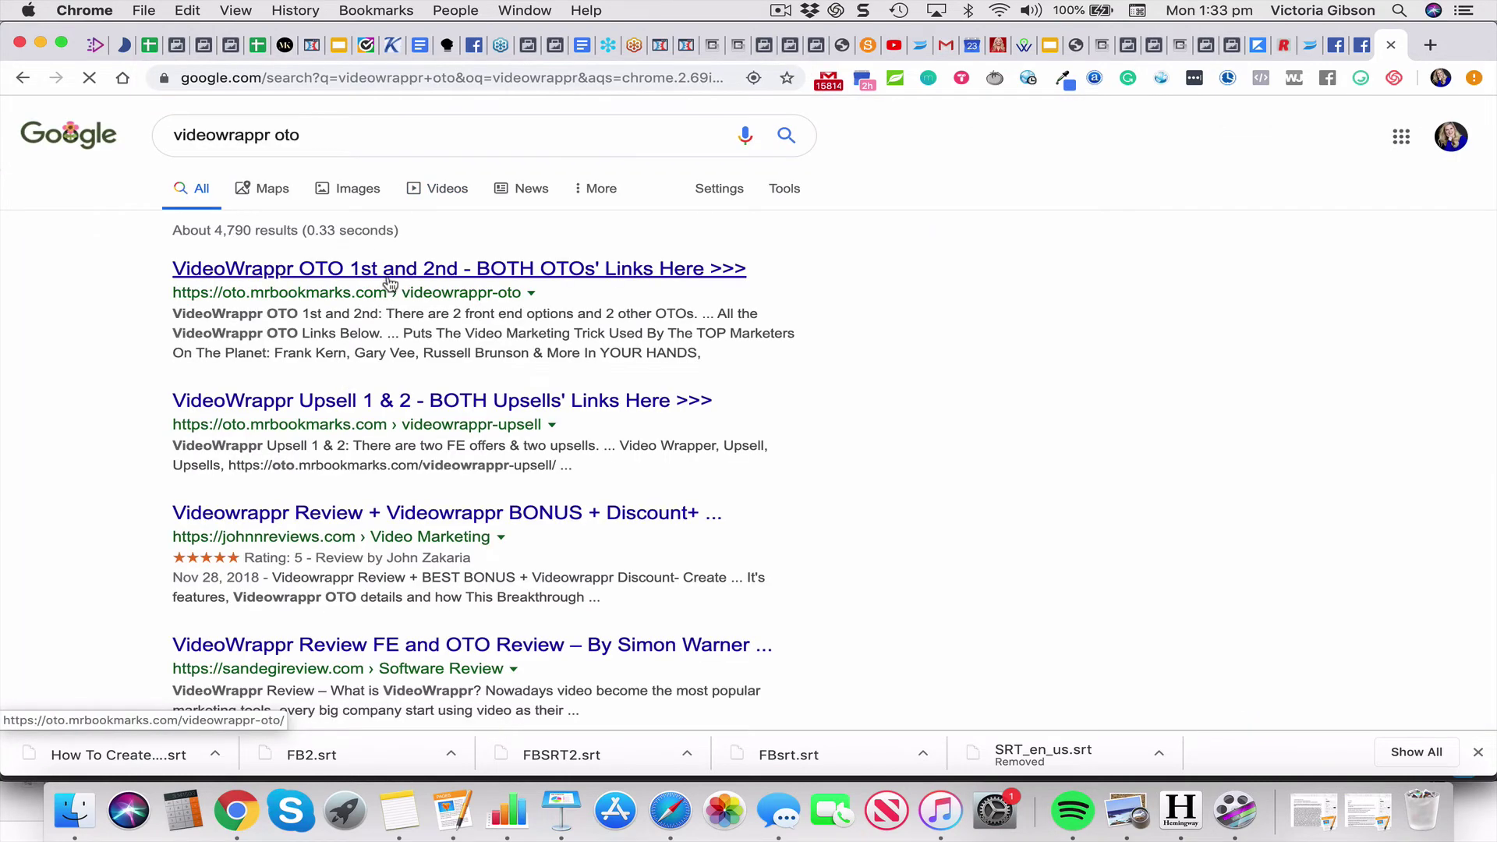
- Open the VideoWrappr OTO links result on oto.mrbookmarks.com
click(390, 284)
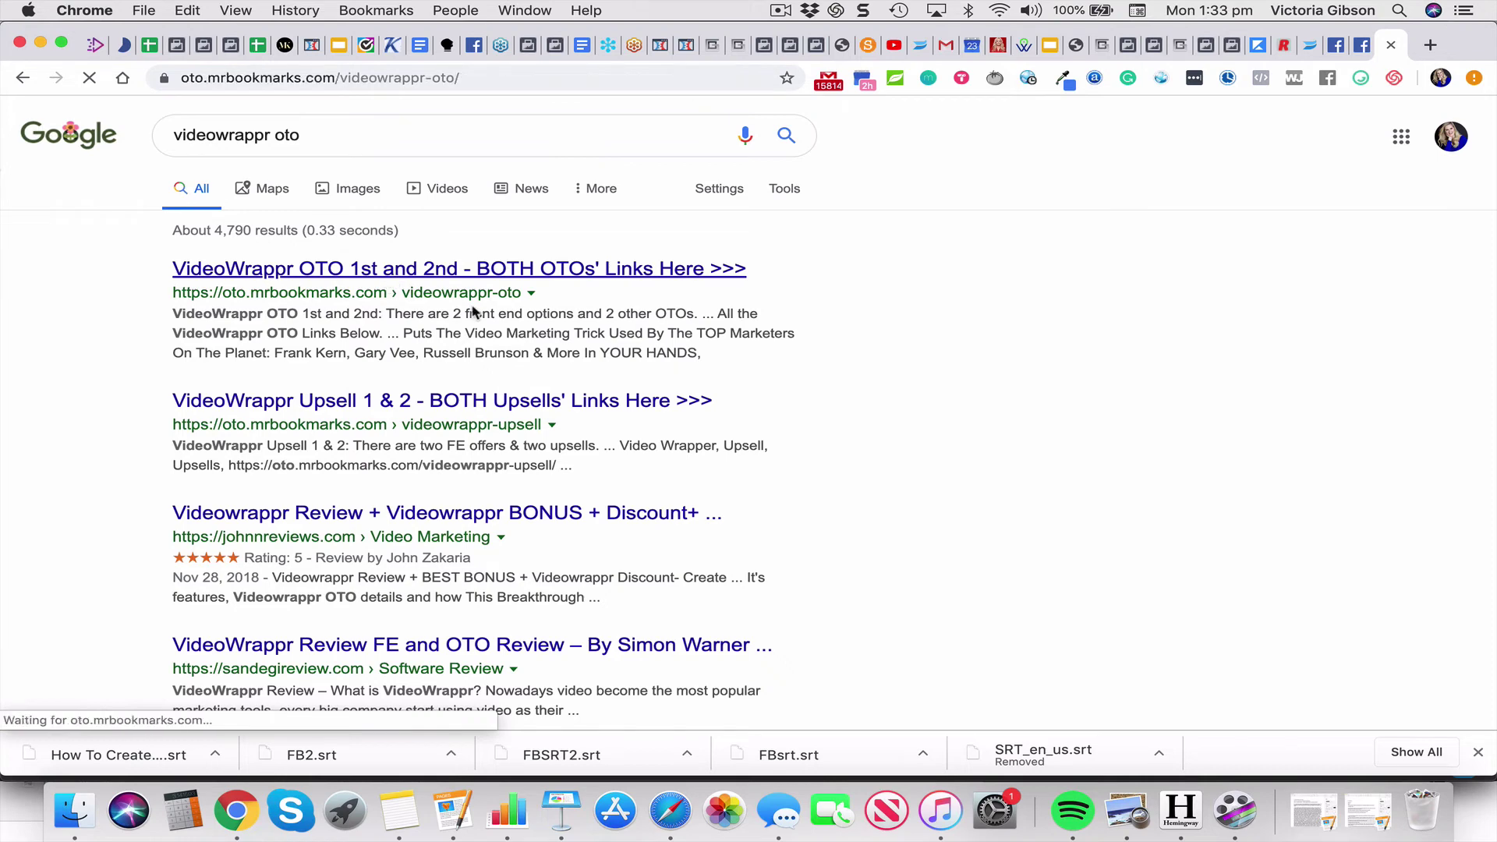
scroll(594, 388, down, 5)
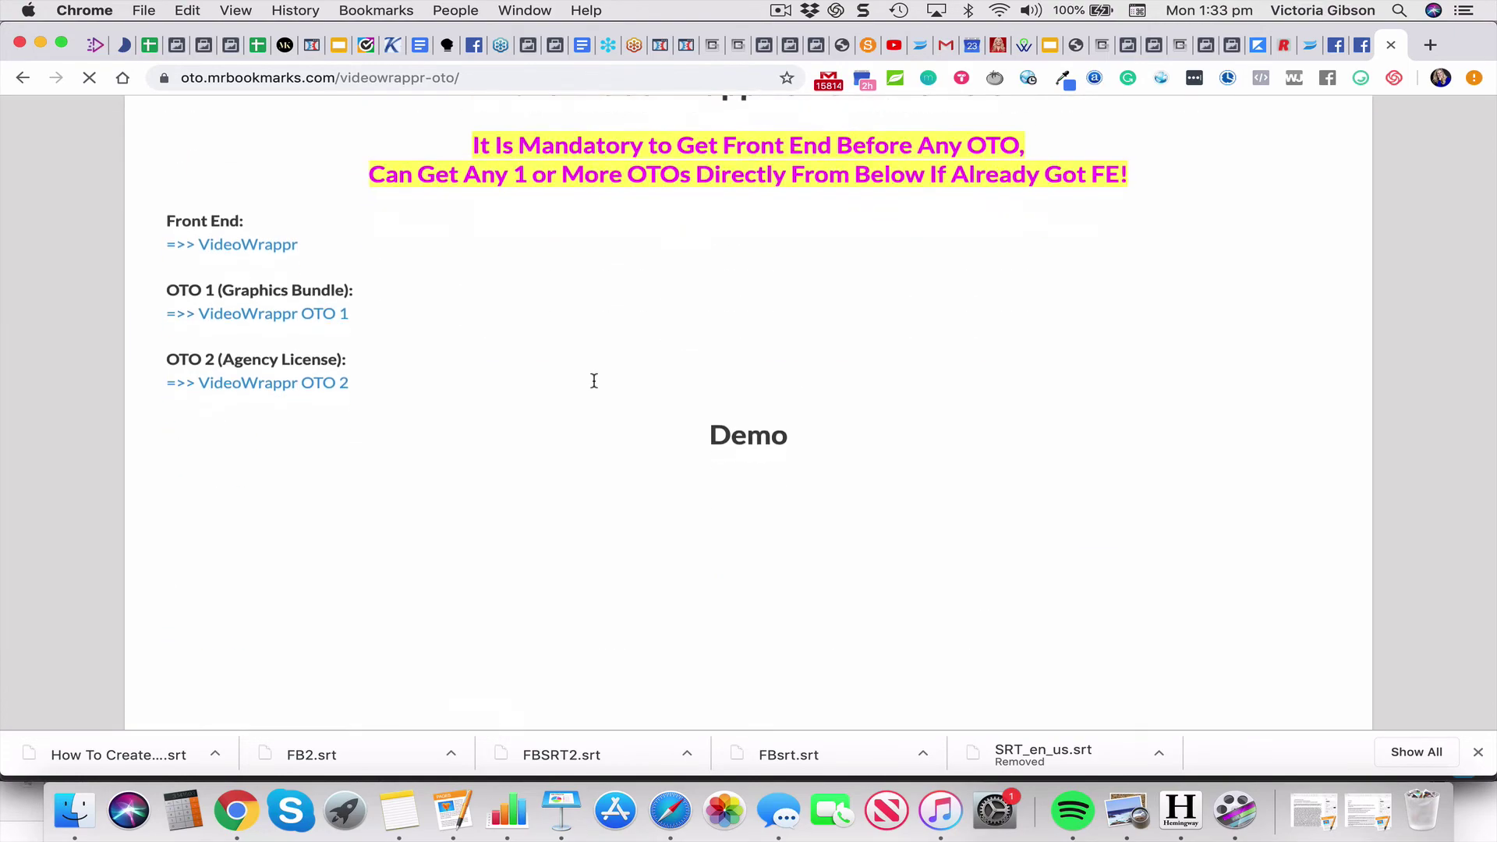
scroll(594, 380, down, 3)
scroll(594, 383, down, 1)
scroll(594, 388, down, 5)
scroll(594, 387, up, 10)
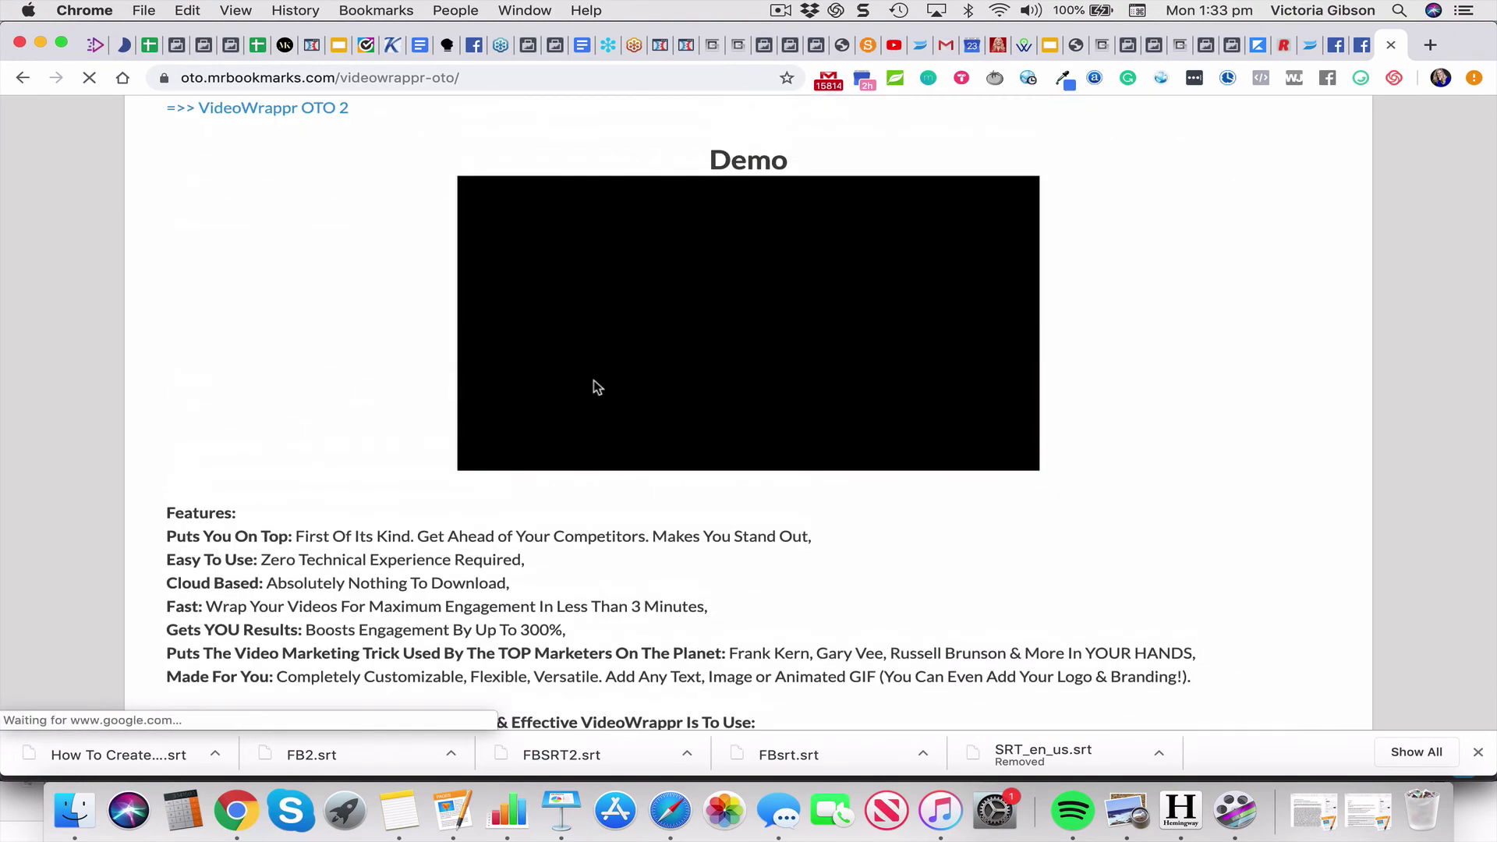
scroll(594, 387, down, 5)
scroll(593, 387, down, 3)
scroll(594, 387, down, 3)
scroll(594, 388, down, 2)
scroll(594, 387, up, 15)
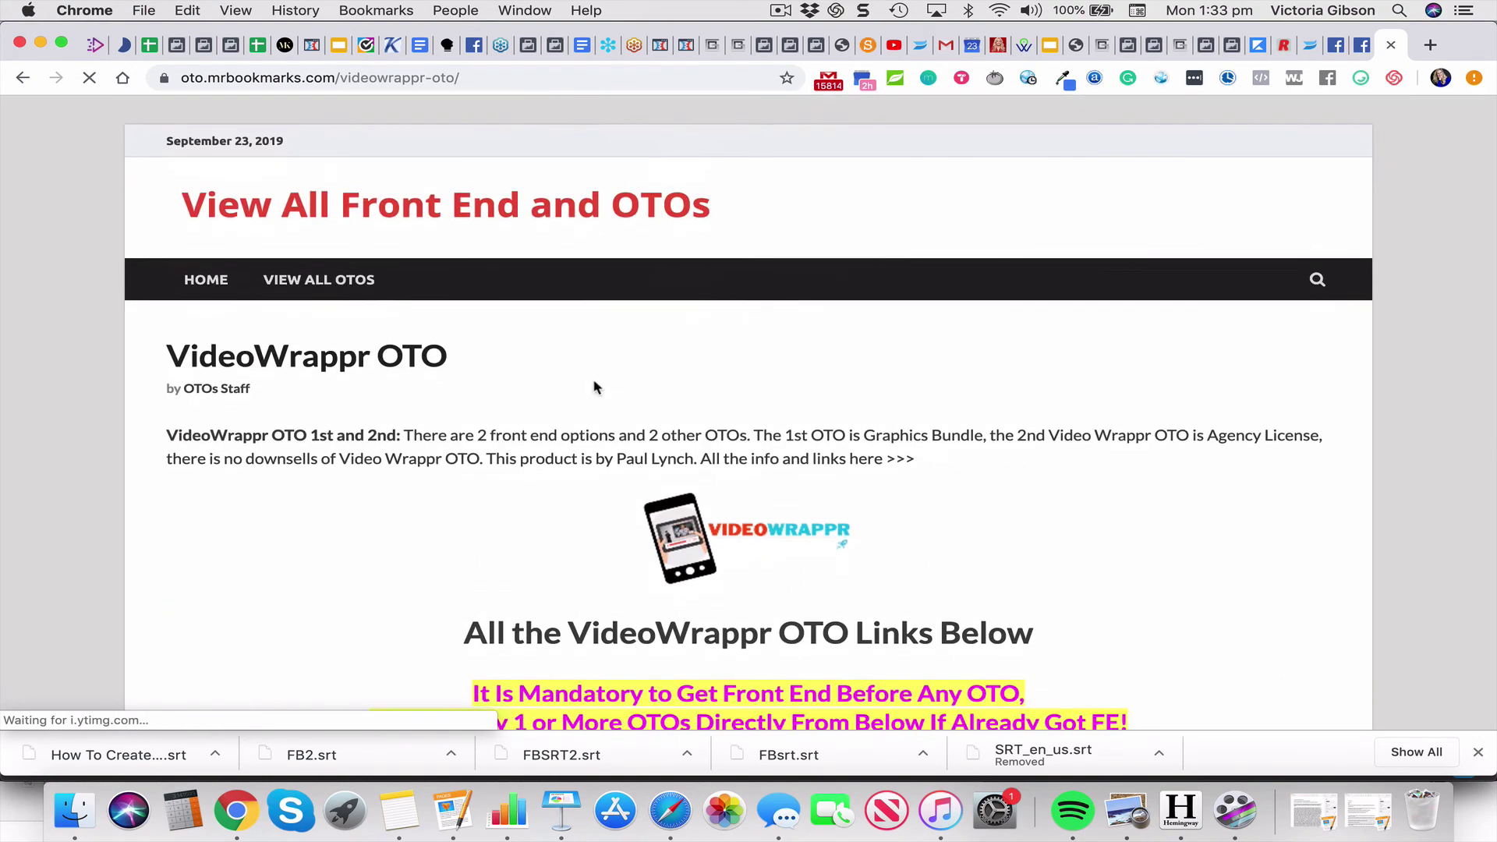
scroll(595, 387, down, 5)
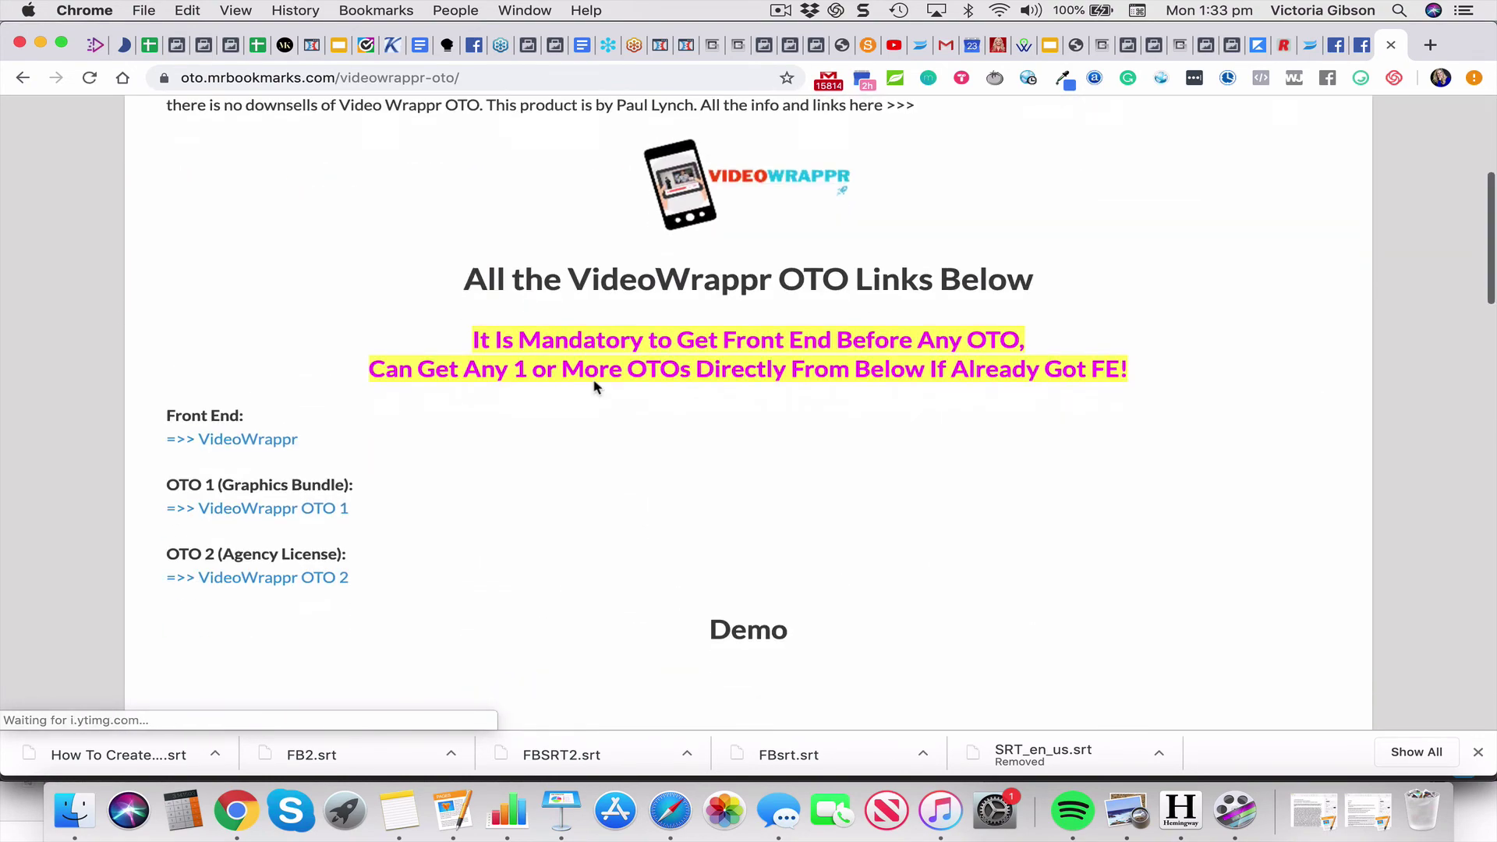
scroll(594, 387, down, 3)
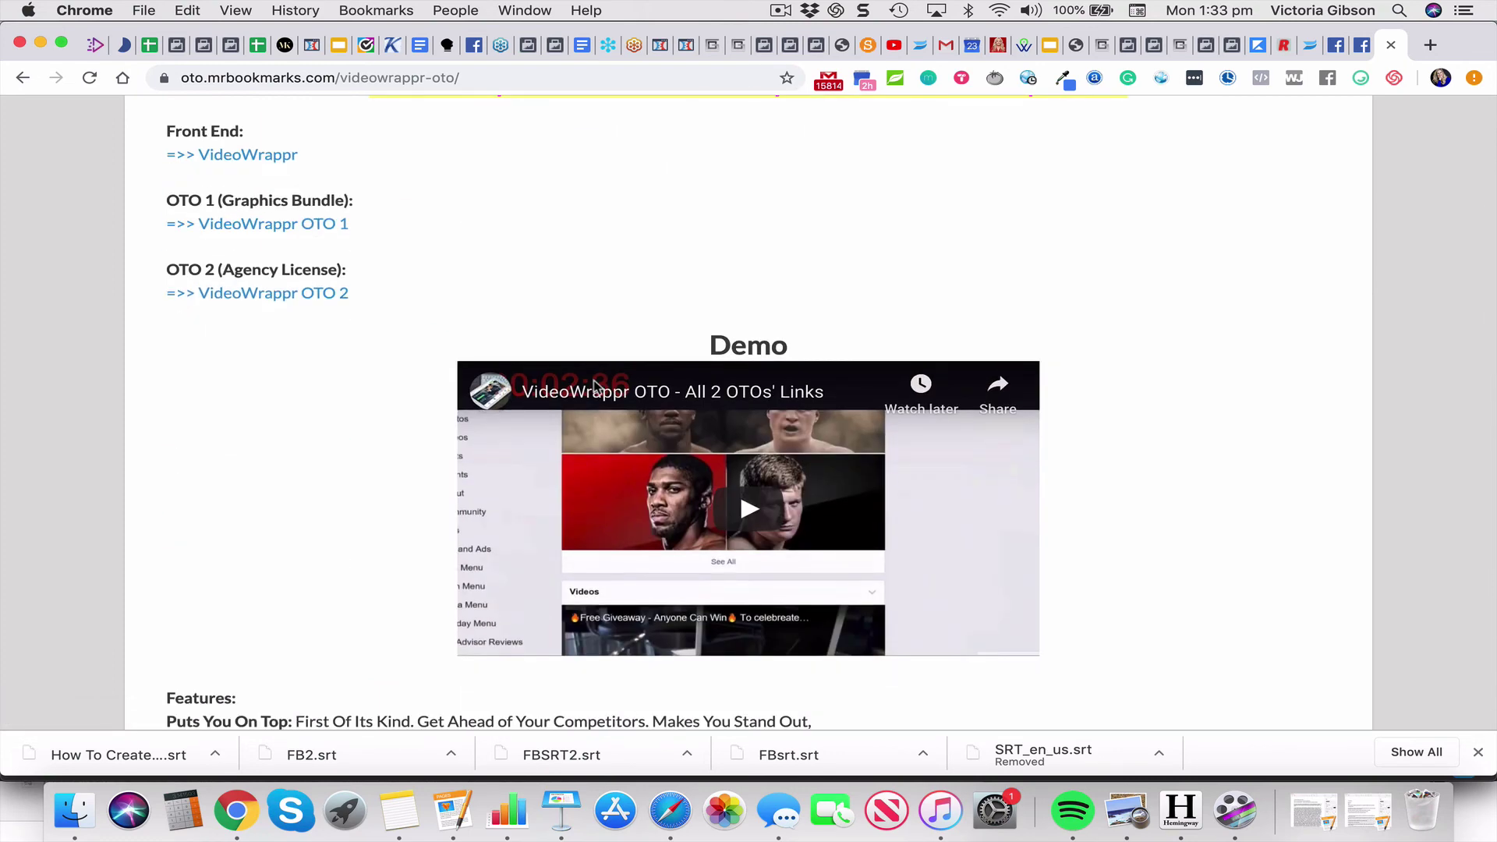
scroll(738, 496, up, 6)
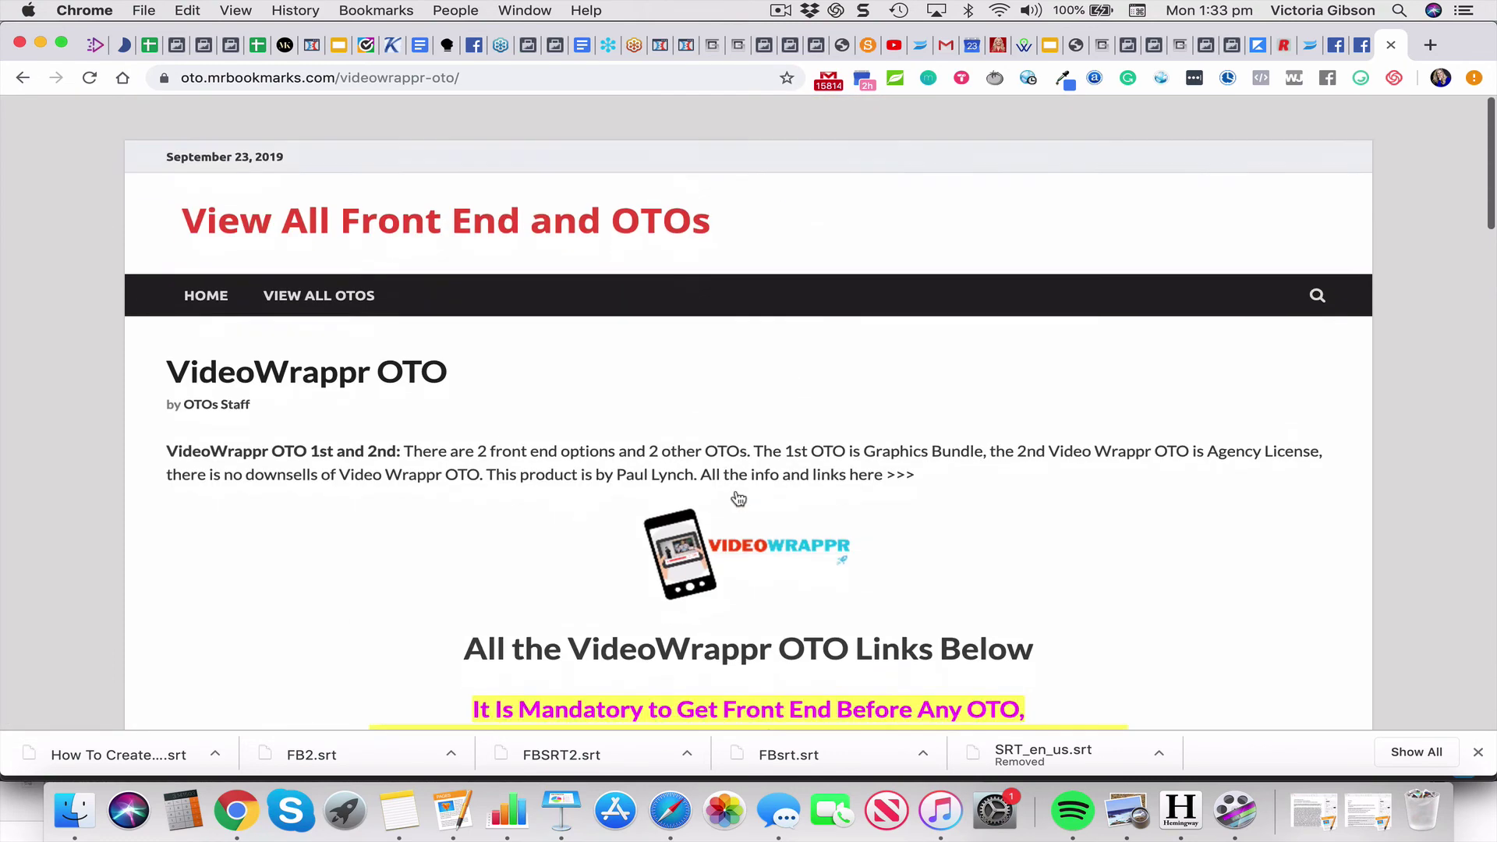